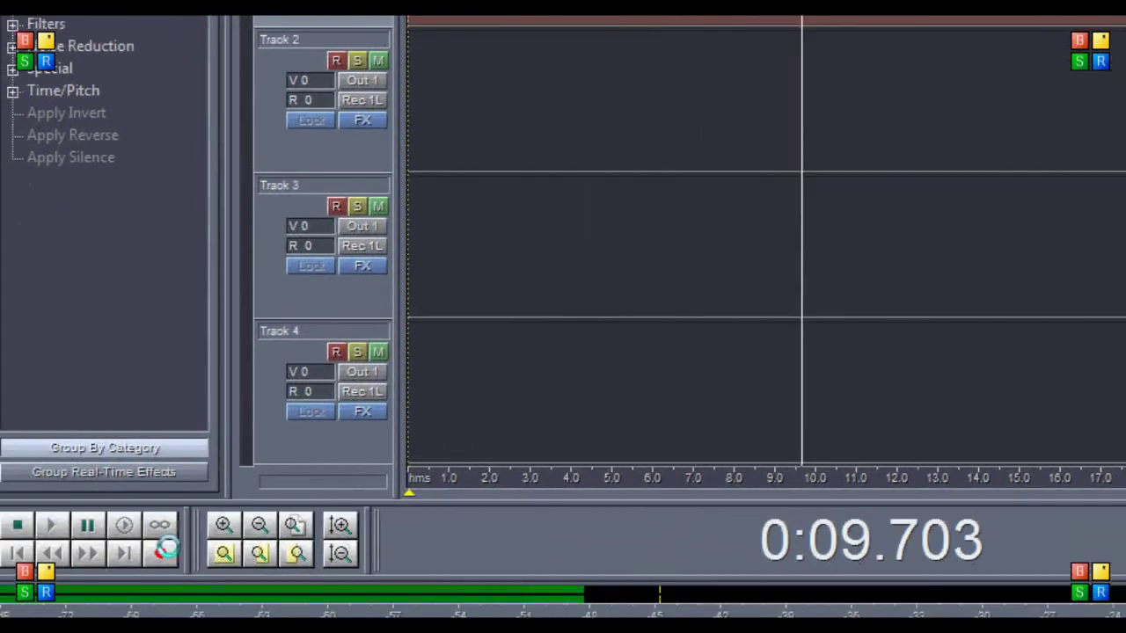
Step: Stop recording and open the recorded clip on Track 1 in the waveform editor
{"action": "left_click", "coordinate": [154, 576]}
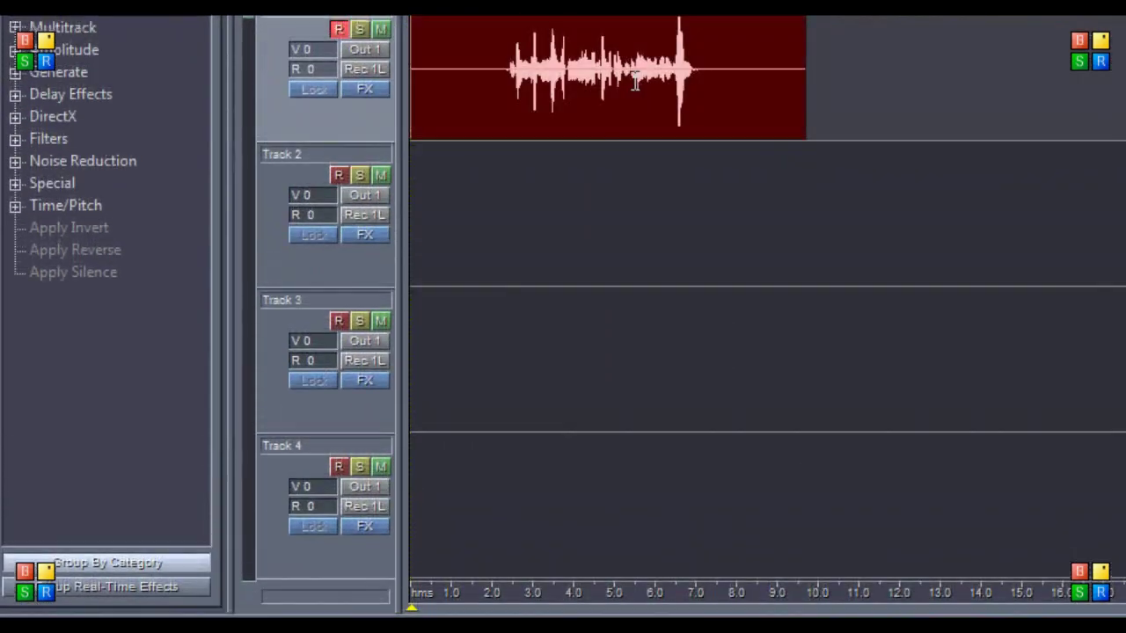
{"action": "double_click", "coordinate": [634, 86]}
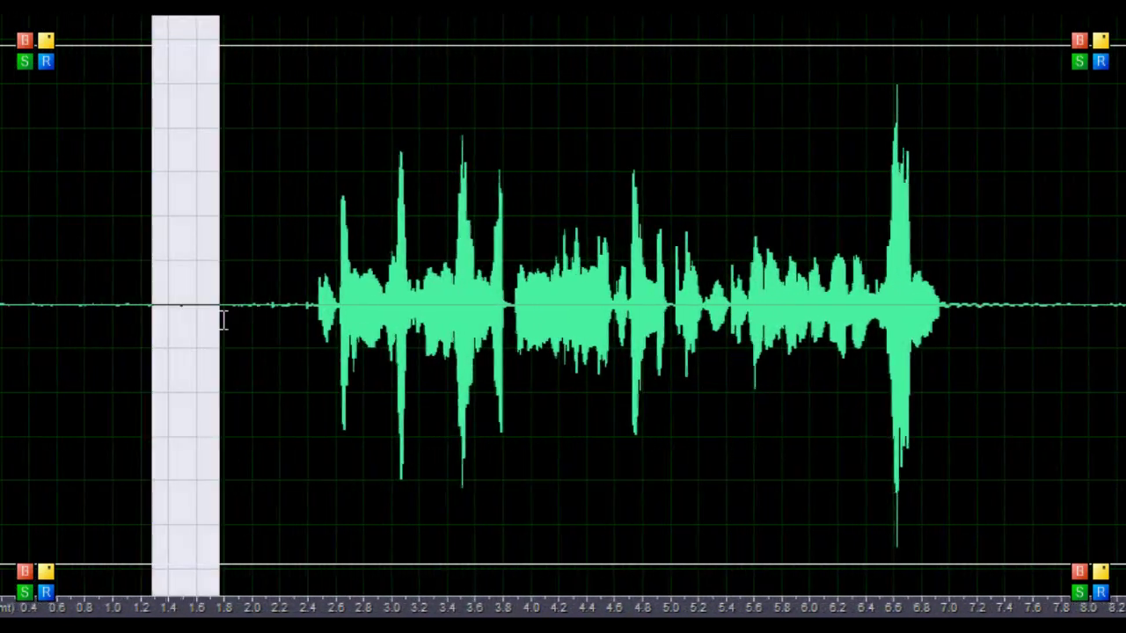
Step: Capture a noise reduction profile from the quiet section between about 1.1 and 1.8 s, before the speech starts
{"action": "left_click_drag", "start_coordinate": [122, 308], "coordinate": [200, 320]}
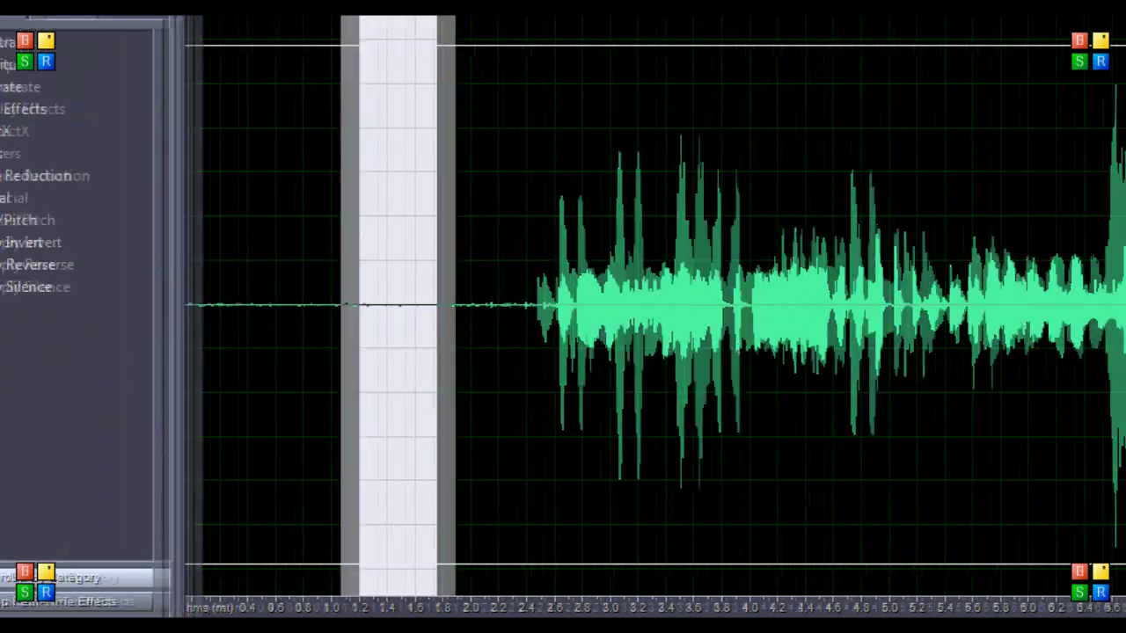
{"action": "left_click", "coordinate": [0, 176]}
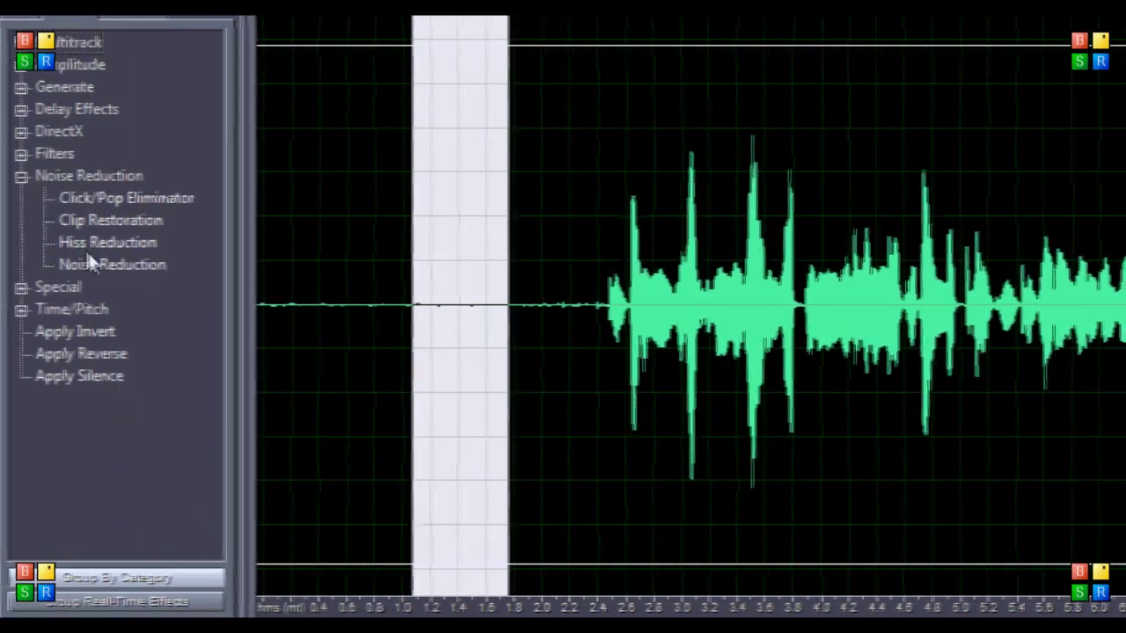
{"action": "double_click", "coordinate": [61, 266]}
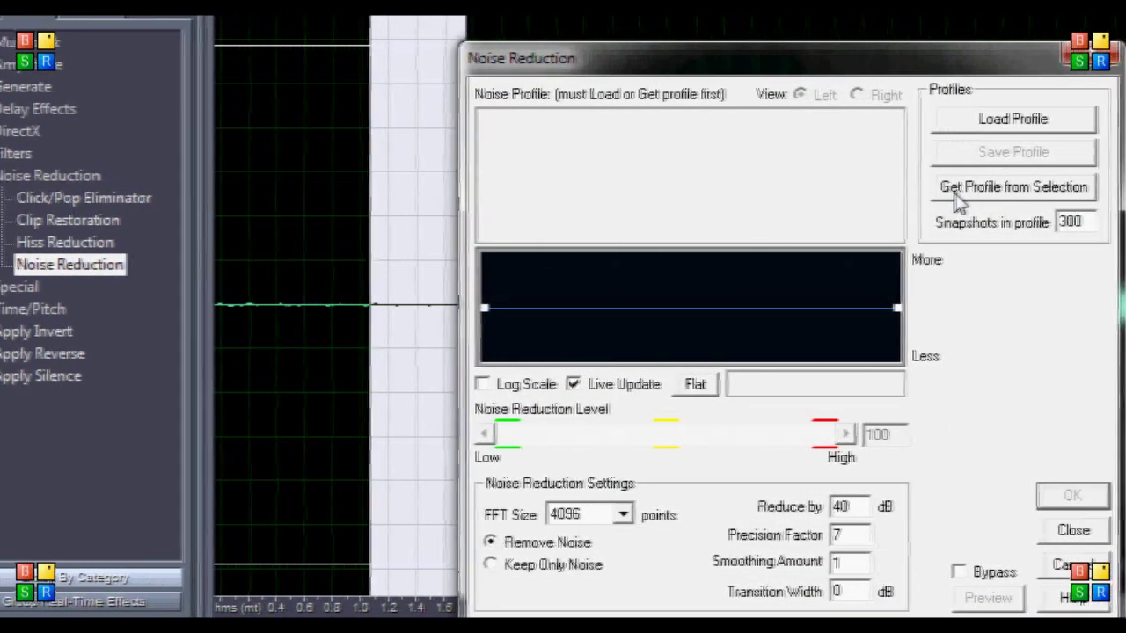
{"action": "left_click", "coordinate": [1009, 192]}
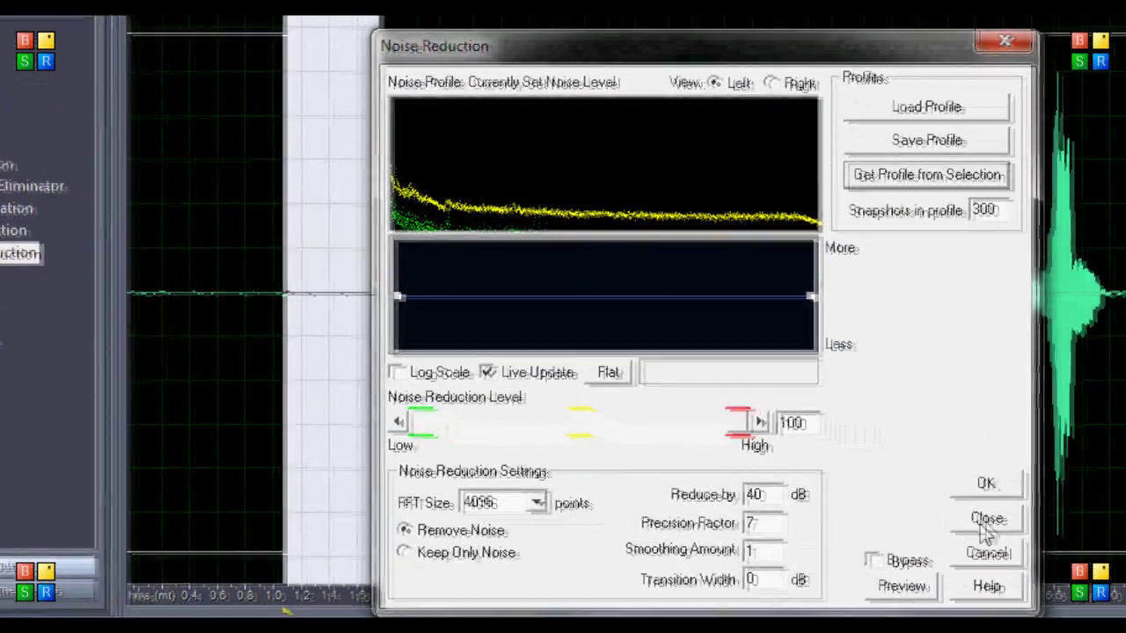
{"action": "left_click", "coordinate": [1058, 534]}
Step: Select the entire waveform and apply Noise Reduction with the captured noise profile
{"action": "double_click", "coordinate": [432, 369]}
{"action": "double_click", "coordinate": [12, 245]}
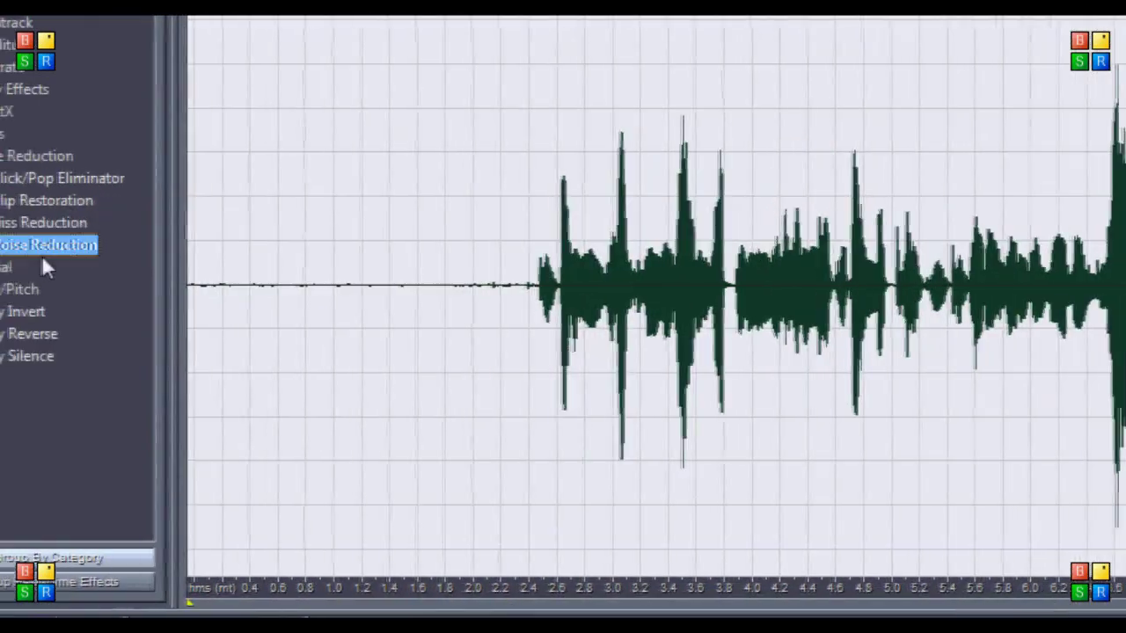
{"action": "double_click", "coordinate": [52, 249]}
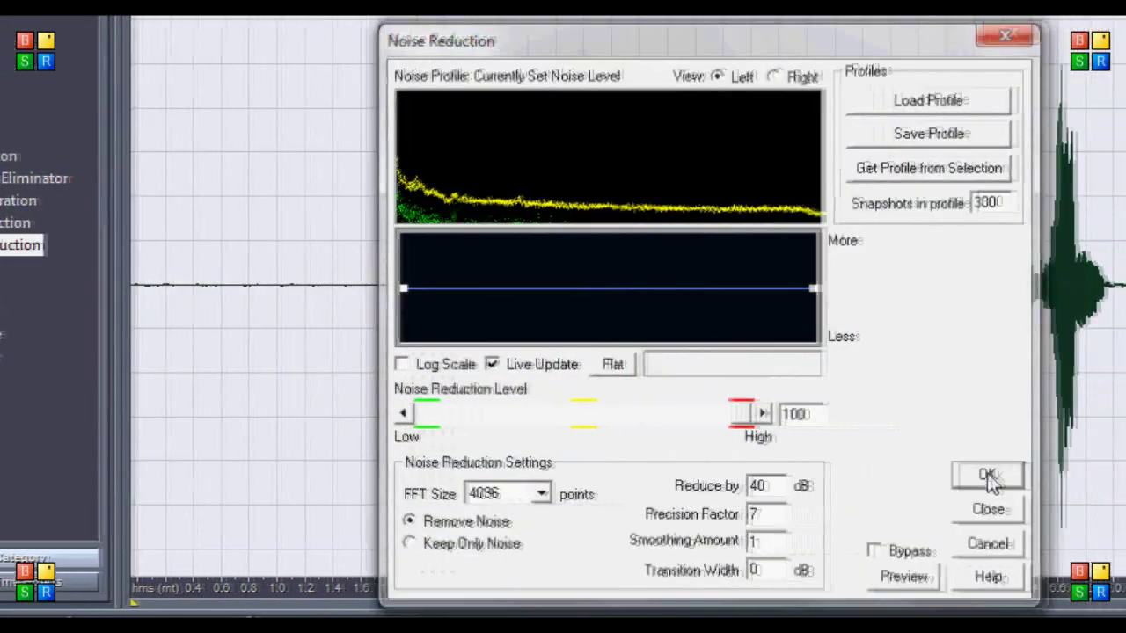
{"action": "left_click", "coordinate": [976, 481]}
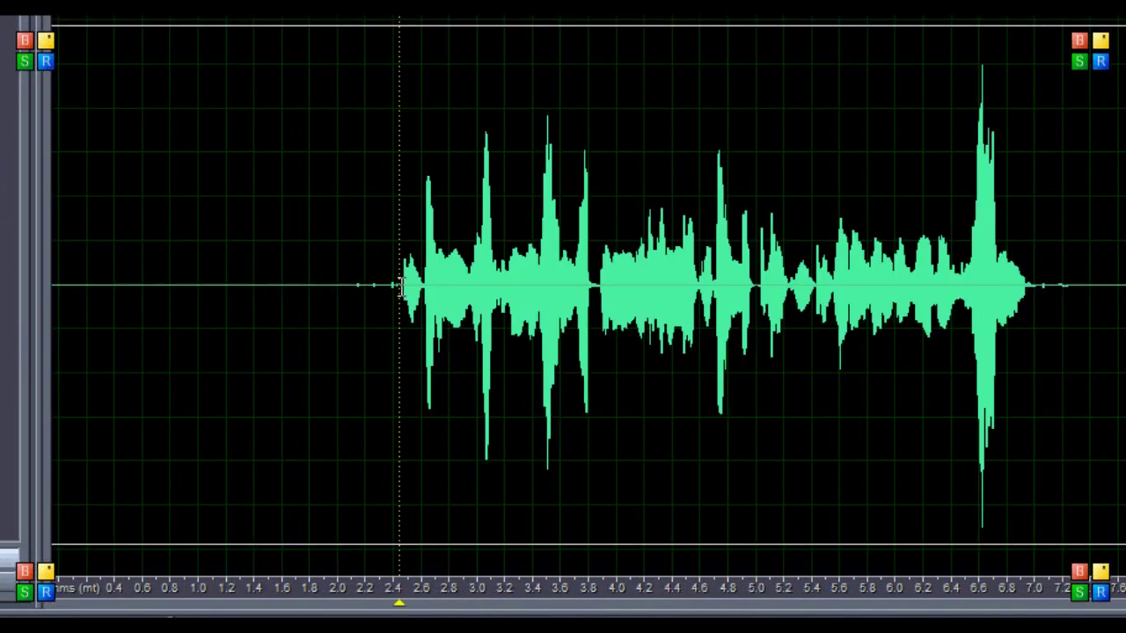
Step: Cut the silent section before the speech, from the start to about 2.4 s
{"action": "left_click_drag", "start_coordinate": [397, 286], "coordinate": [52, 299]}
{"action": "right_click", "coordinate": [124, 299]}
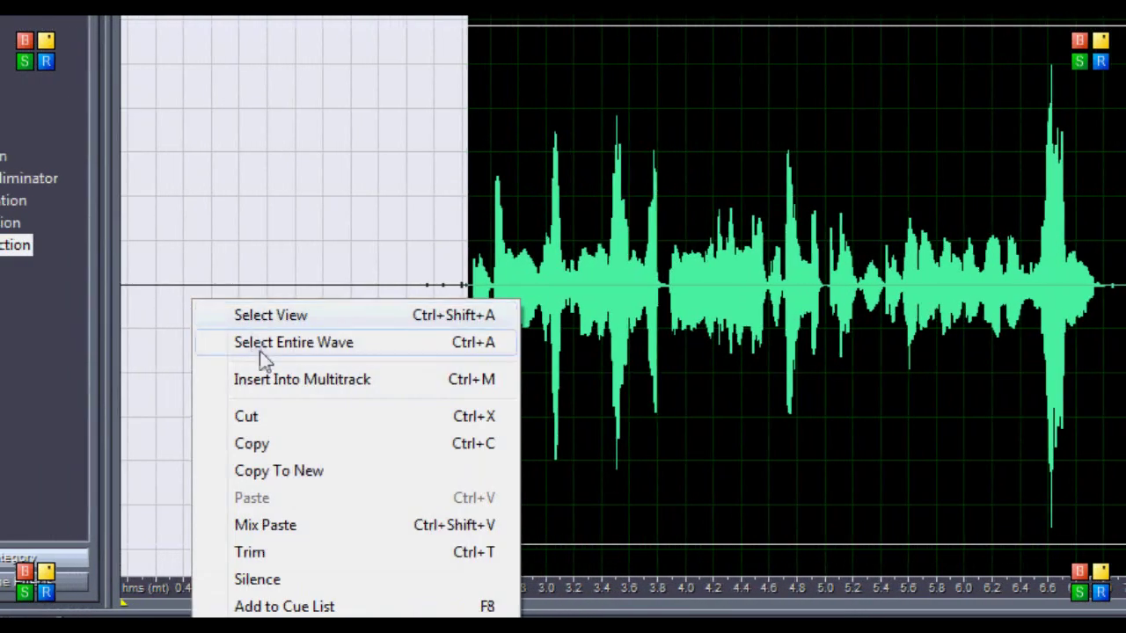
{"action": "left_click", "coordinate": [263, 417]}
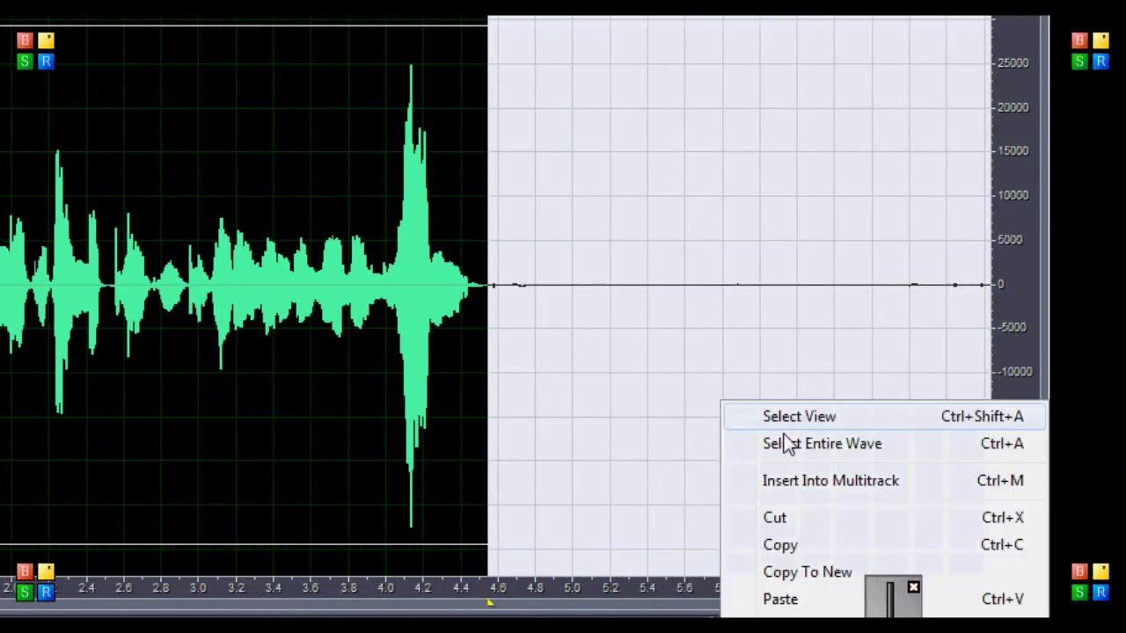
Step: Silence the selected section after the speech and cut its end from about 5.7 s onward
{"action": "left_click", "coordinate": [801, 600]}
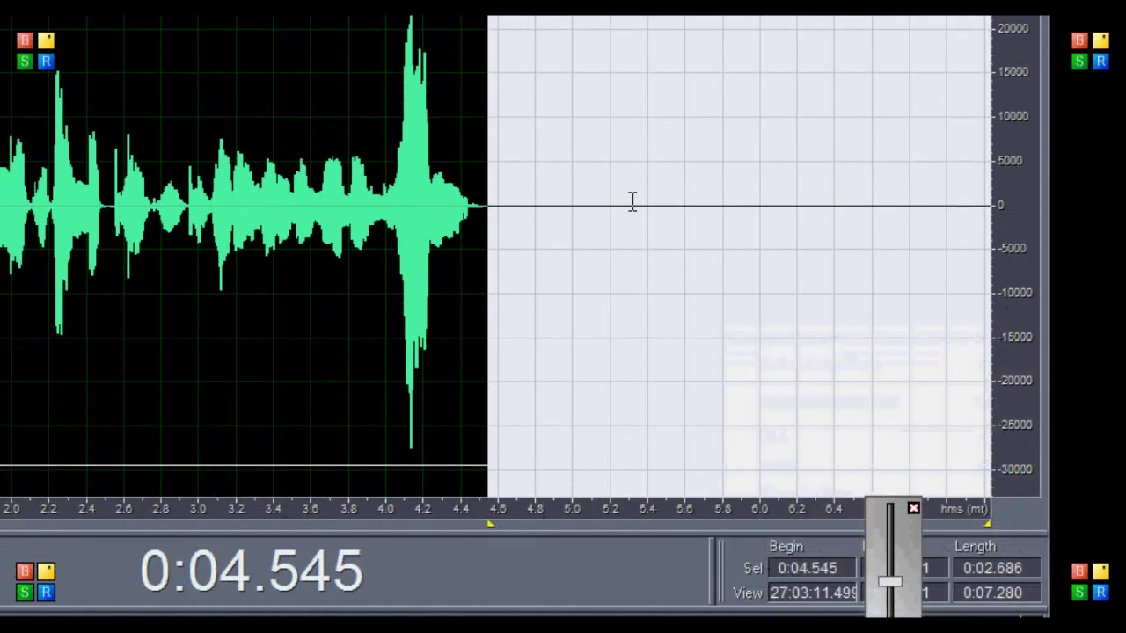
{"action": "left_click_drag", "start_coordinate": [678, 206], "coordinate": [1051, 272]}
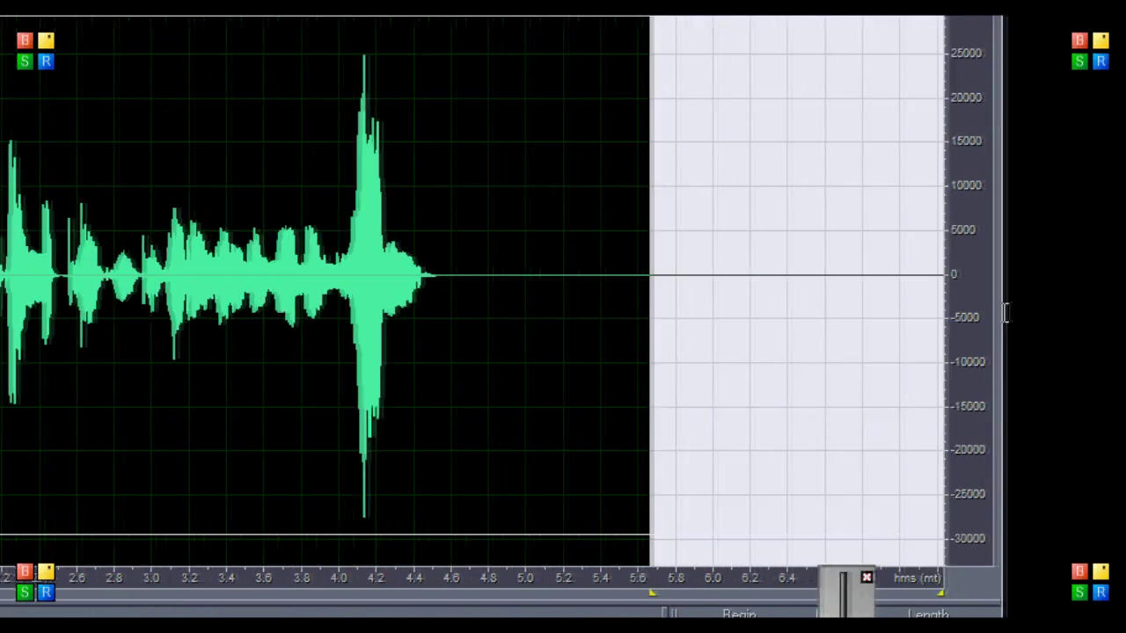
{"action": "right_click", "coordinate": [758, 309]}
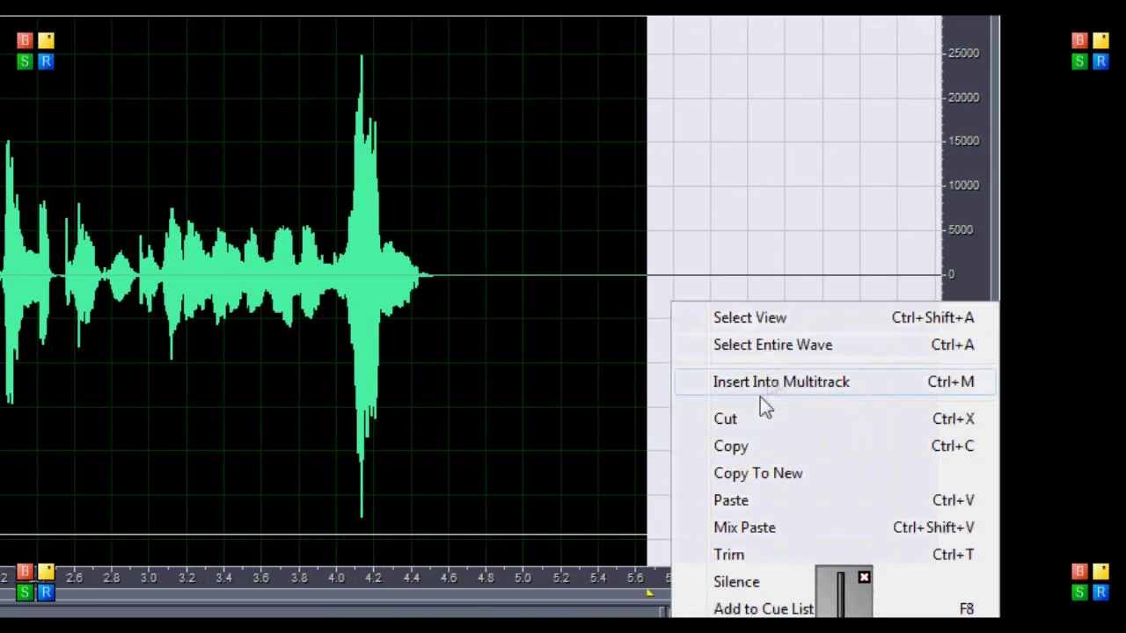
{"action": "left_click", "coordinate": [754, 420]}
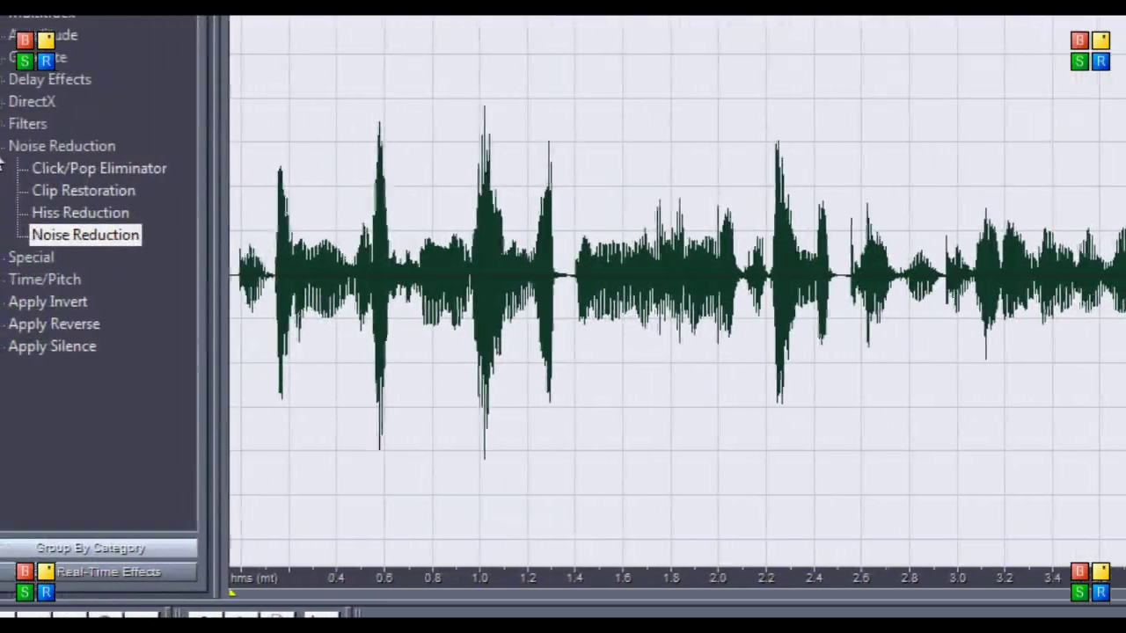
Step: Apply Dynamics Processing to the waveform with the VocalComp, 8:1, -24, FastAttack preset
{"action": "left_click", "coordinate": [7, 147]}
{"action": "left_click", "coordinate": [18, 73]}
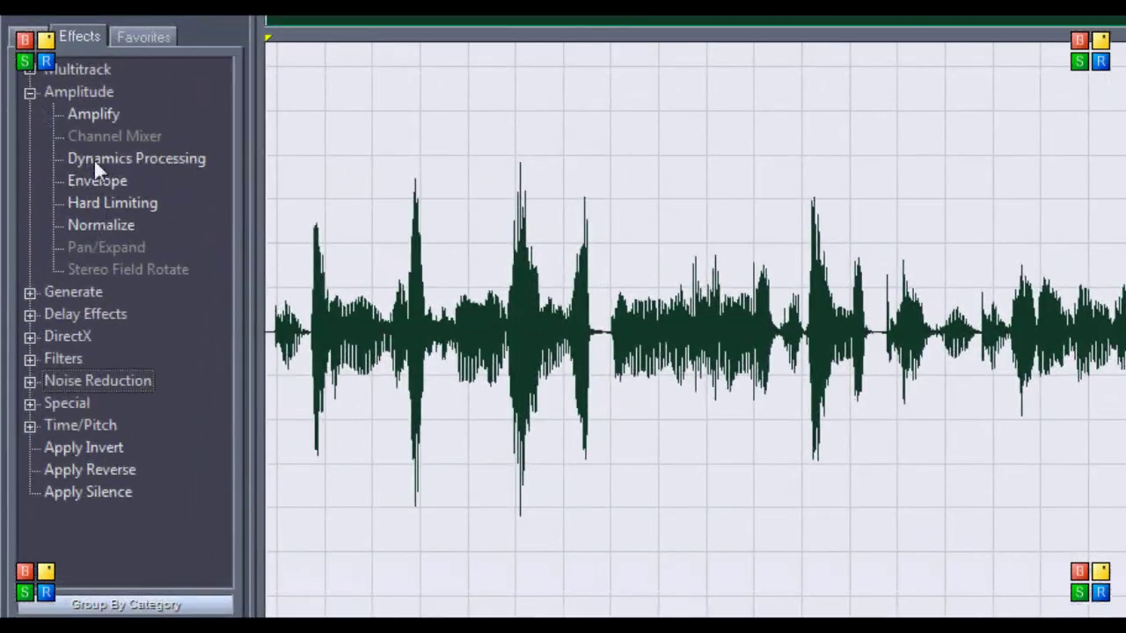
{"action": "double_click", "coordinate": [95, 158]}
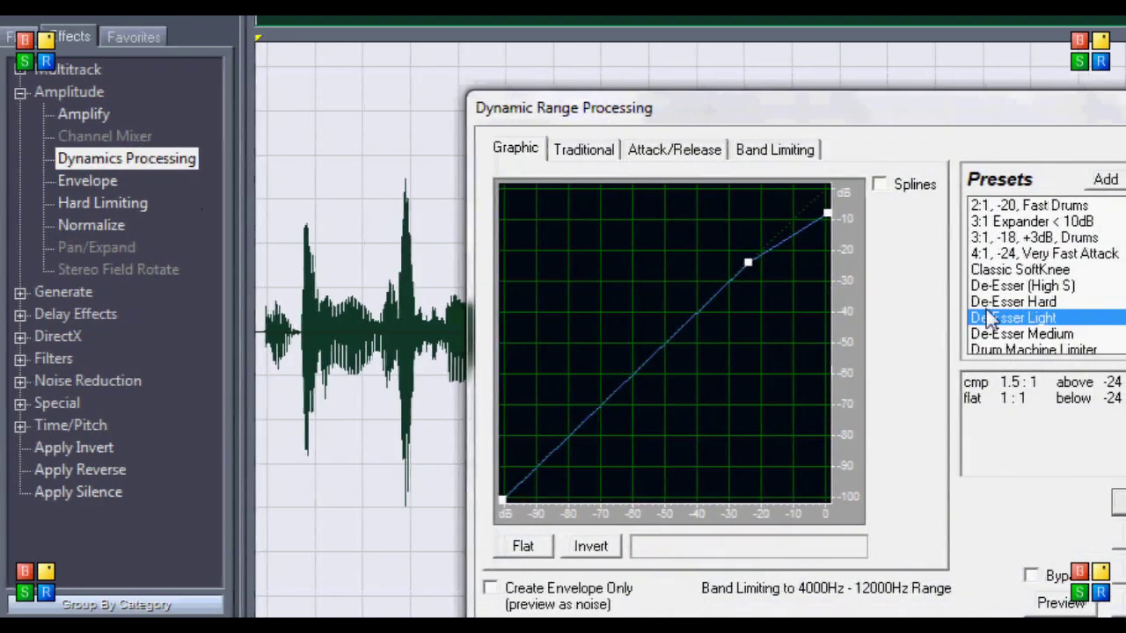
{"action": "left_click_drag", "start_coordinate": [1110, 241], "coordinate": [1049, 343]}
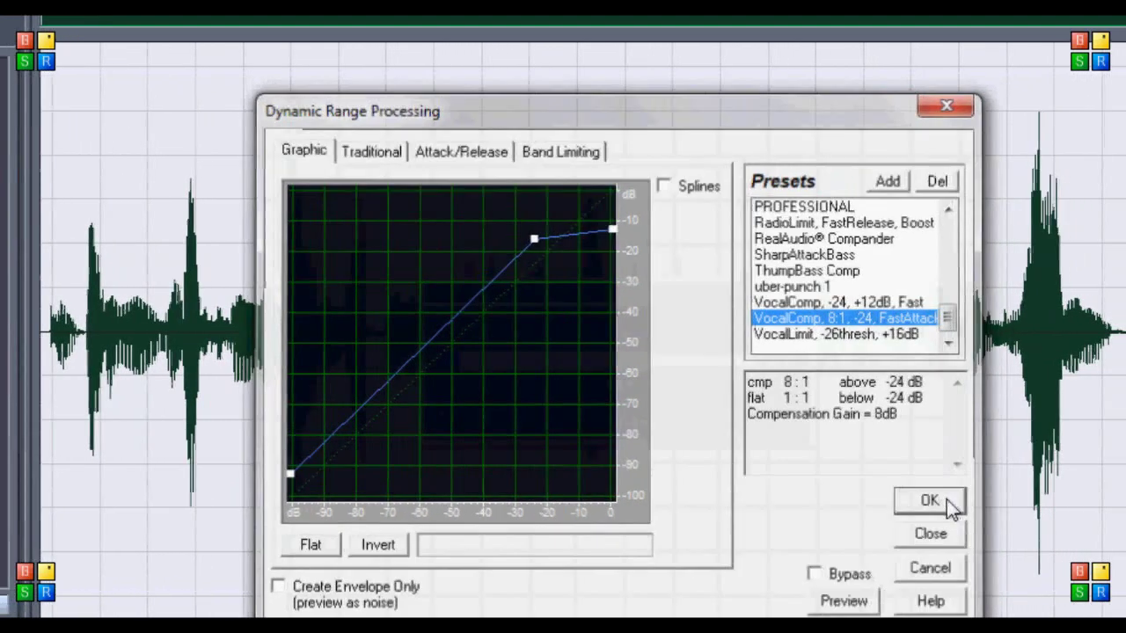
{"action": "left_click", "coordinate": [953, 502]}
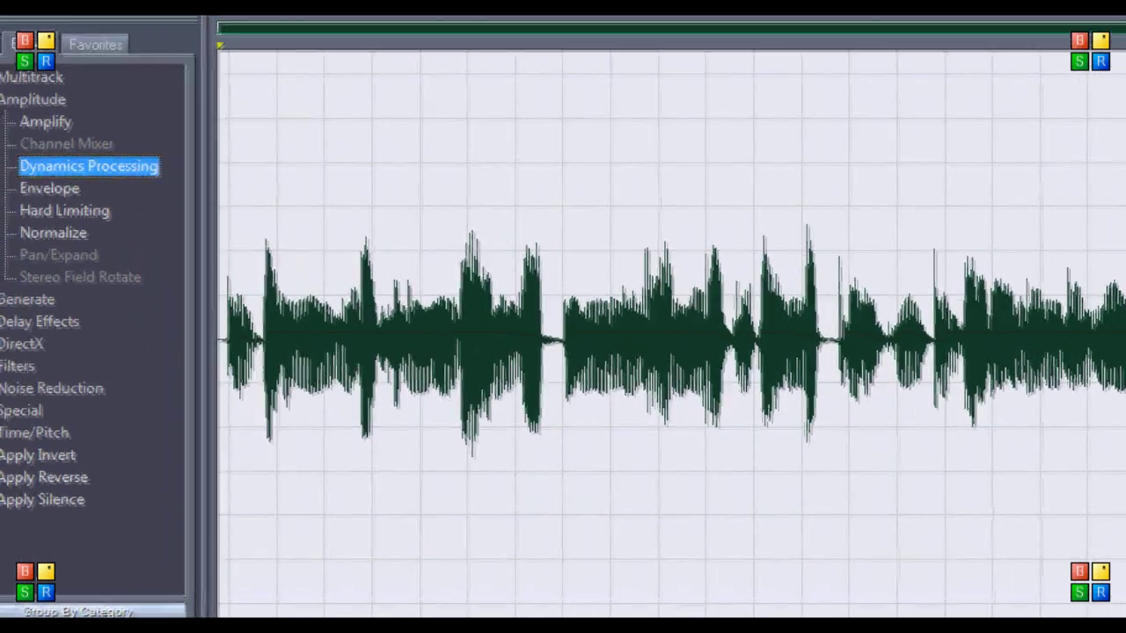
Step: Apply the FFT Filter to the waveform with the Mastering - Heavy & Wide preset
{"action": "left_click", "coordinate": [27, 122]}
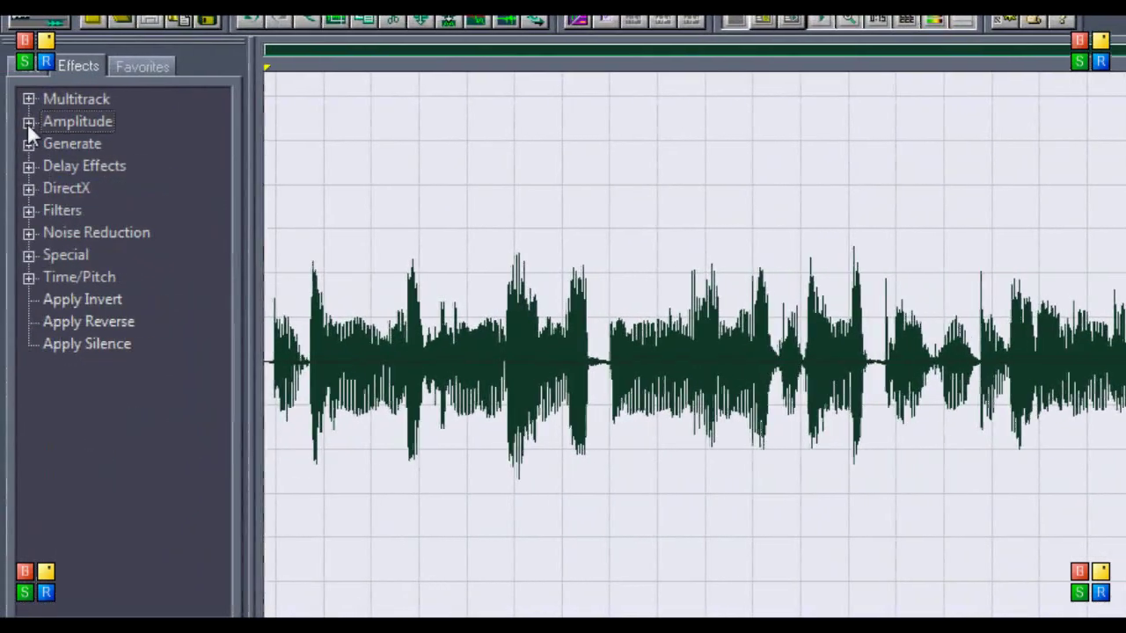
{"action": "double_click", "coordinate": [93, 255]}
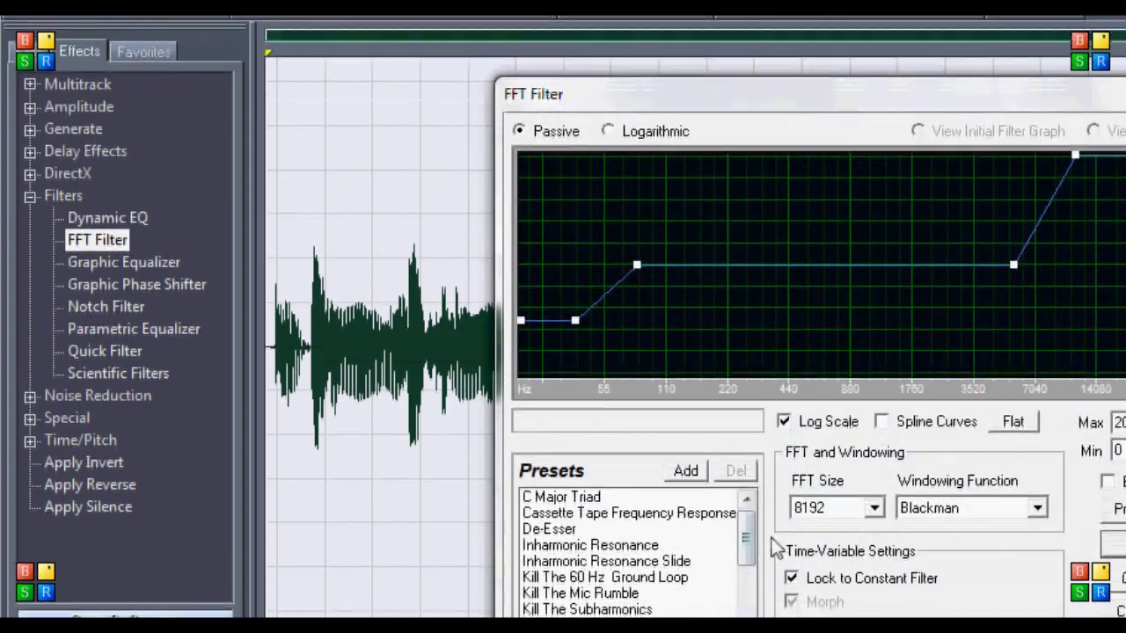
{"action": "left_click_drag", "start_coordinate": [746, 555], "coordinate": [758, 620]}
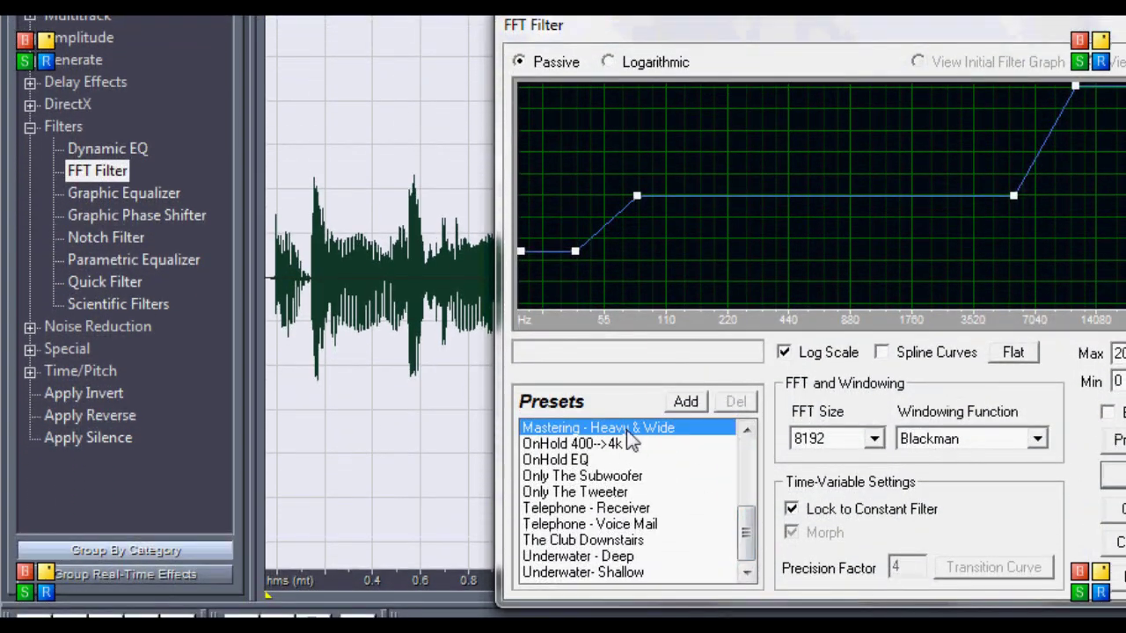
{"action": "left_click", "coordinate": [1113, 475]}
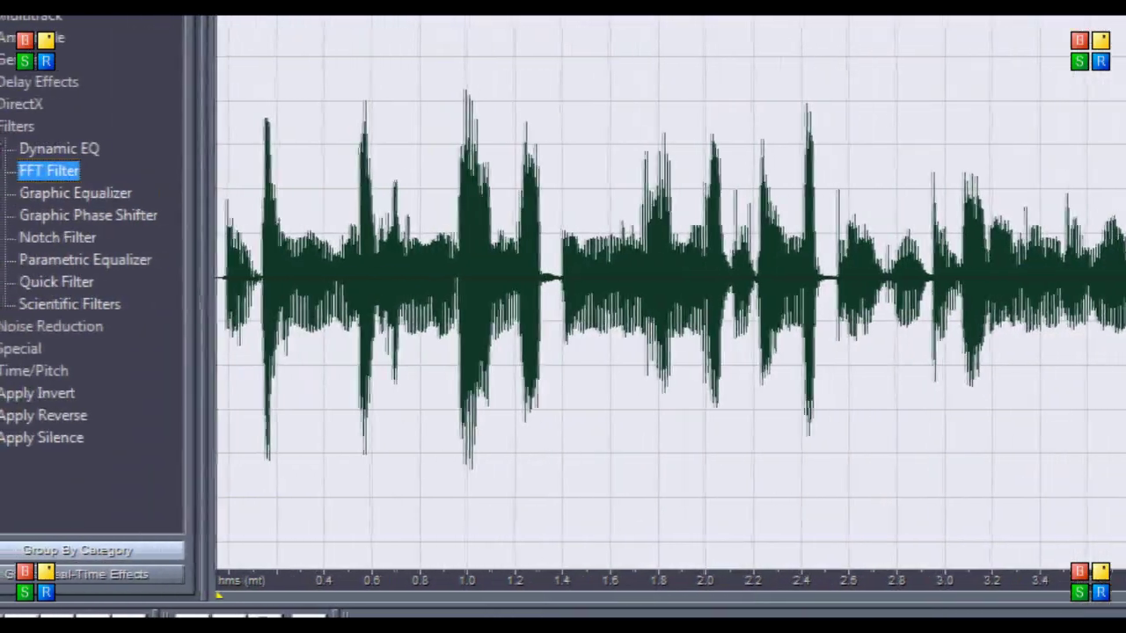
Step: Apply Hard Limiting with maximum amplitude -1 dB, input boost 6 dB, look ahead 7 ms and release 100 ms, and clear the selection
{"action": "left_click", "coordinate": [0, 126]}
{"action": "left_click", "coordinate": [0, 38]}
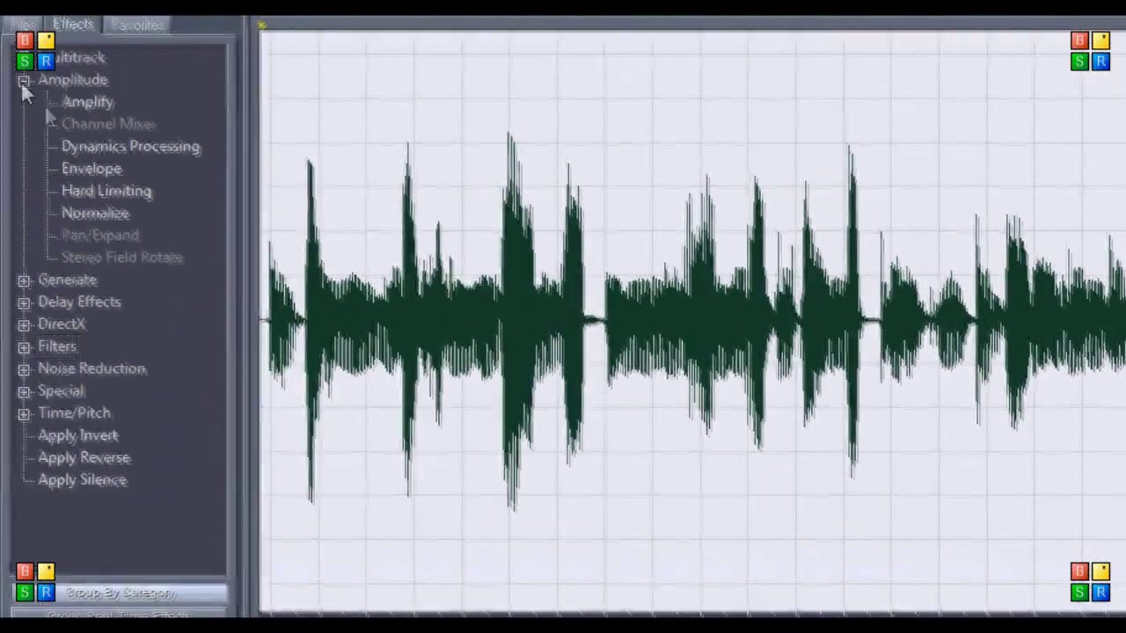
{"action": "double_click", "coordinate": [99, 195]}
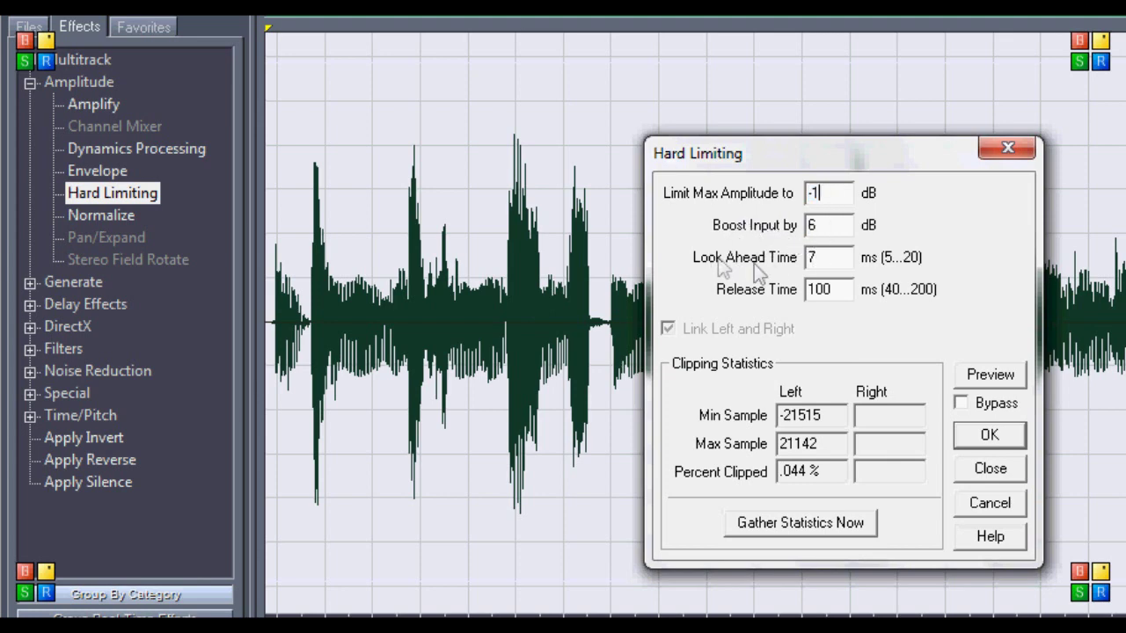
{"action": "left_click", "coordinate": [989, 435]}
{"action": "left_click", "coordinate": [865, 415]}
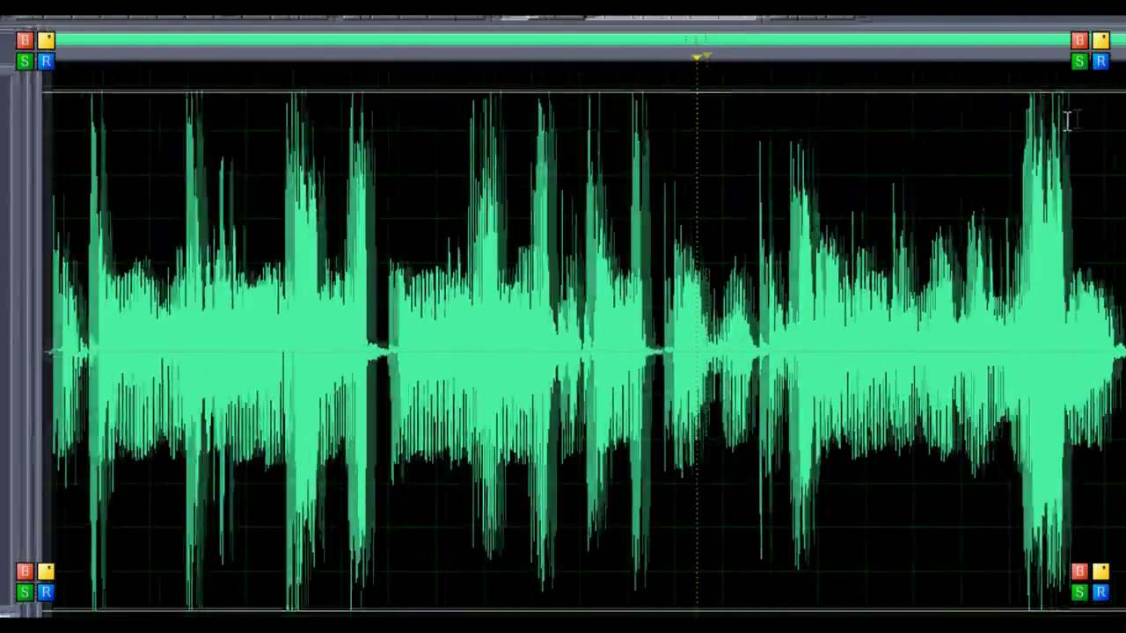
{"action": "scroll", "coordinate": [1020, 145], "scroll_direction": "right", "scroll_amount": 1}
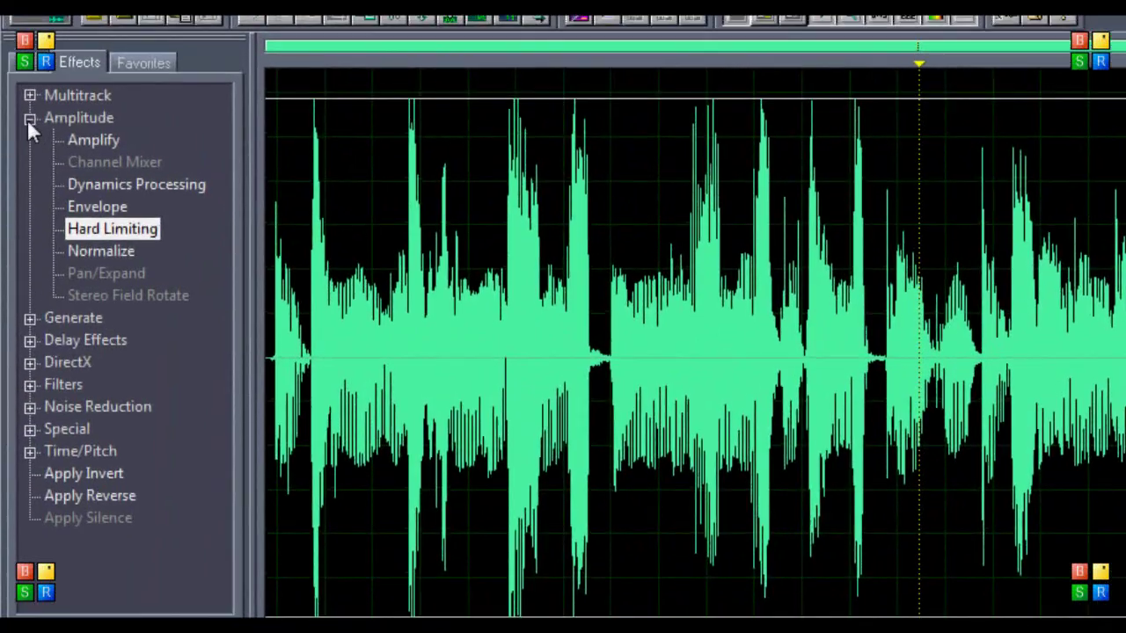
Step: Apply the 20-band Graphic Equalizer to the waveform with the SpitClear preset
{"action": "left_click", "coordinate": [21, 113]}
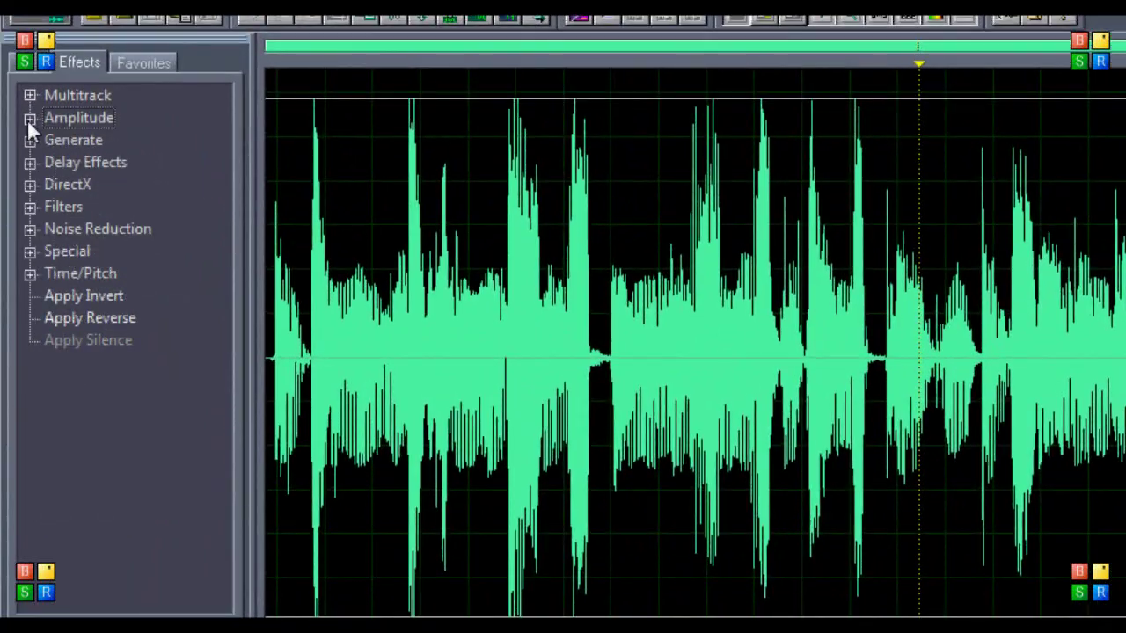
{"action": "left_click", "coordinate": [27, 208]}
{"action": "double_click", "coordinate": [112, 271]}
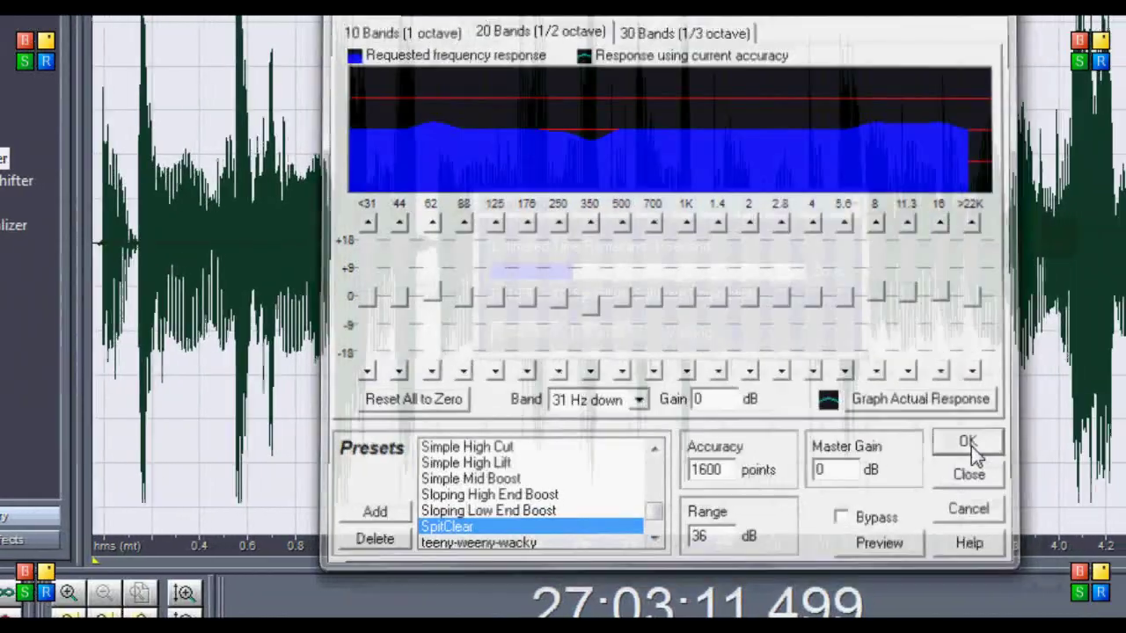
{"action": "left_click", "coordinate": [971, 446]}
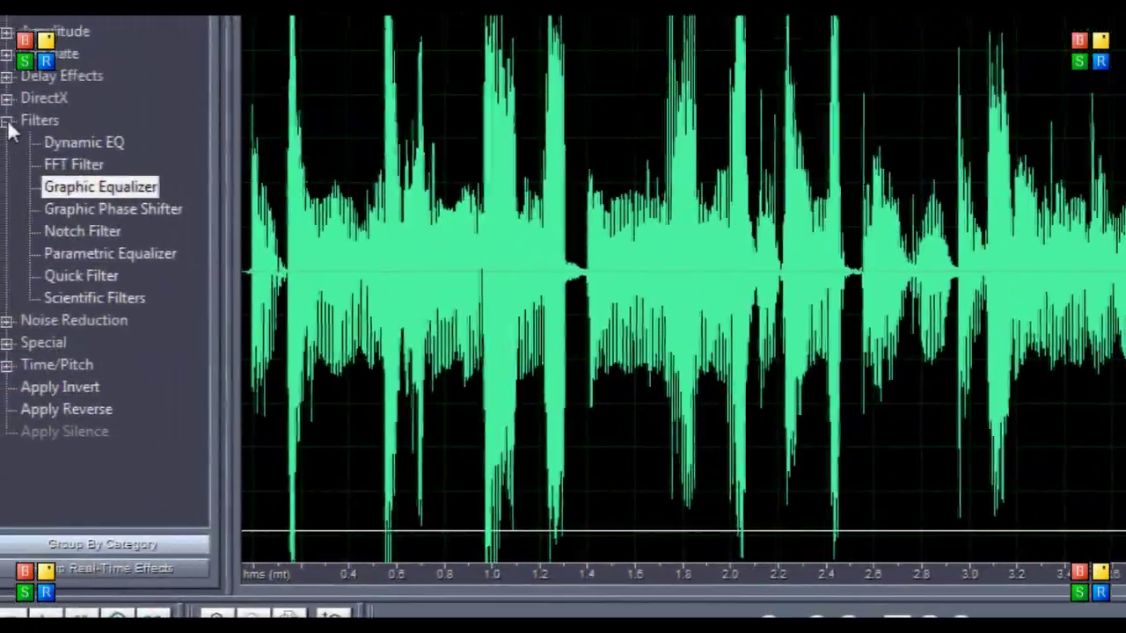
Step: Apply Dynamics Processing with the De-Esser Light preset and clear the waveform selection
{"action": "left_click", "coordinate": [1, 118]}
{"action": "left_click", "coordinate": [1, 29]}
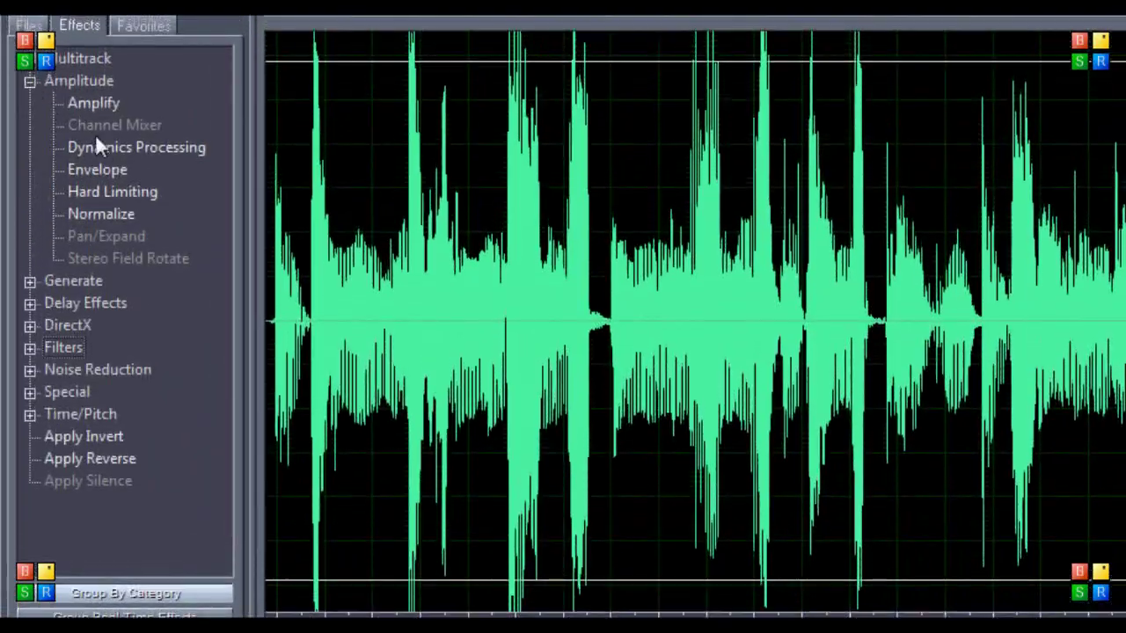
{"action": "double_click", "coordinate": [99, 137]}
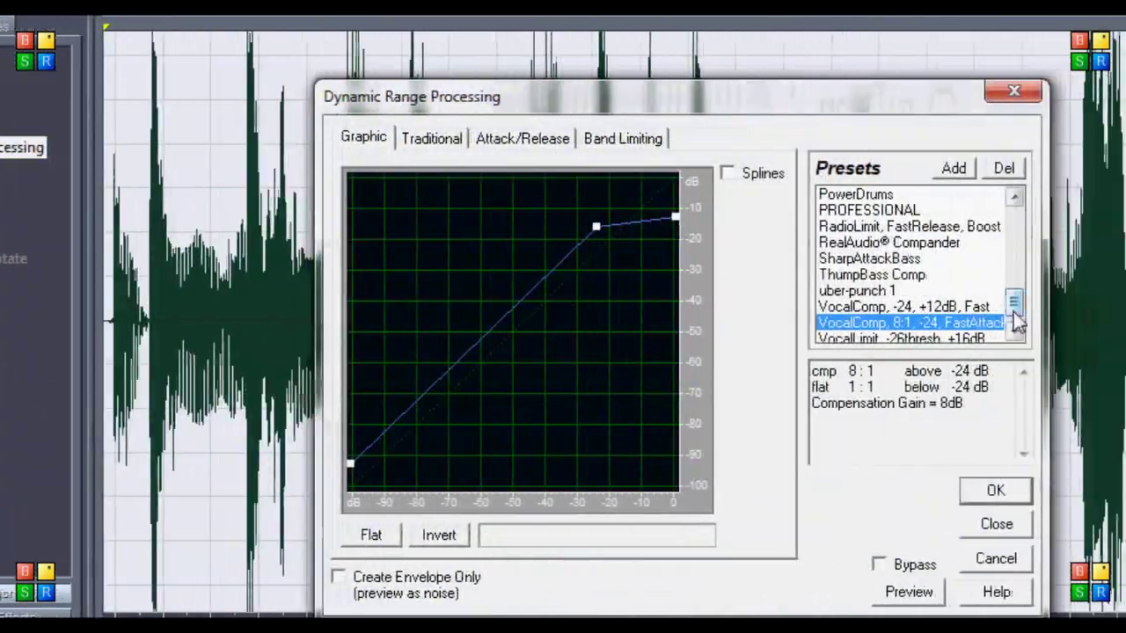
{"action": "scroll", "coordinate": [1046, 308], "scroll_direction": "up", "scroll_amount": 8}
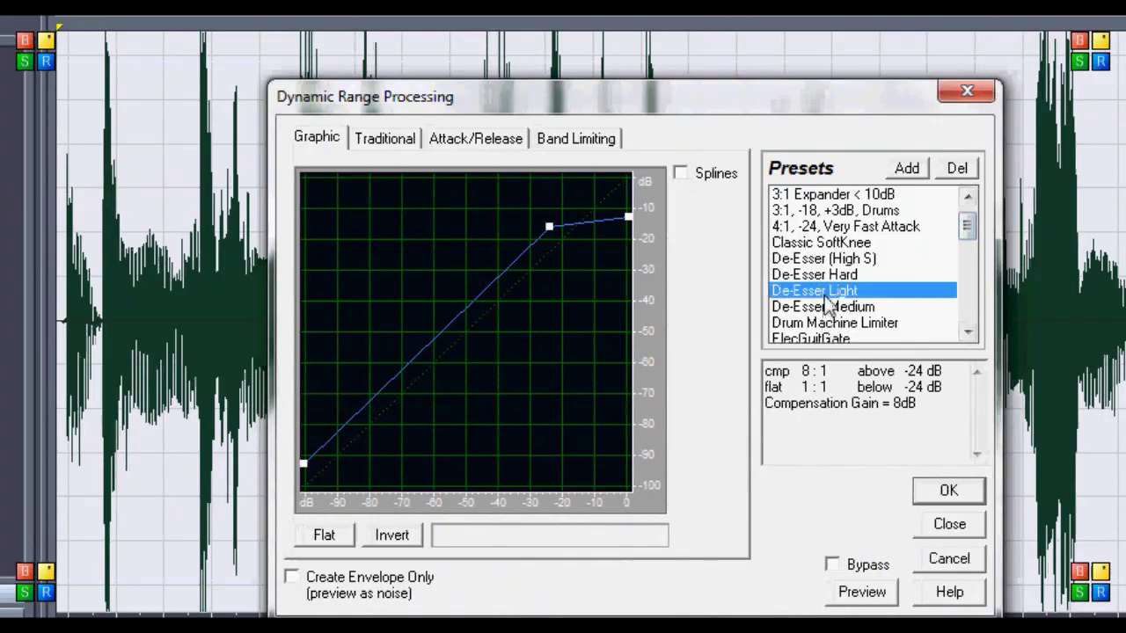
{"action": "left_click", "coordinate": [948, 490]}
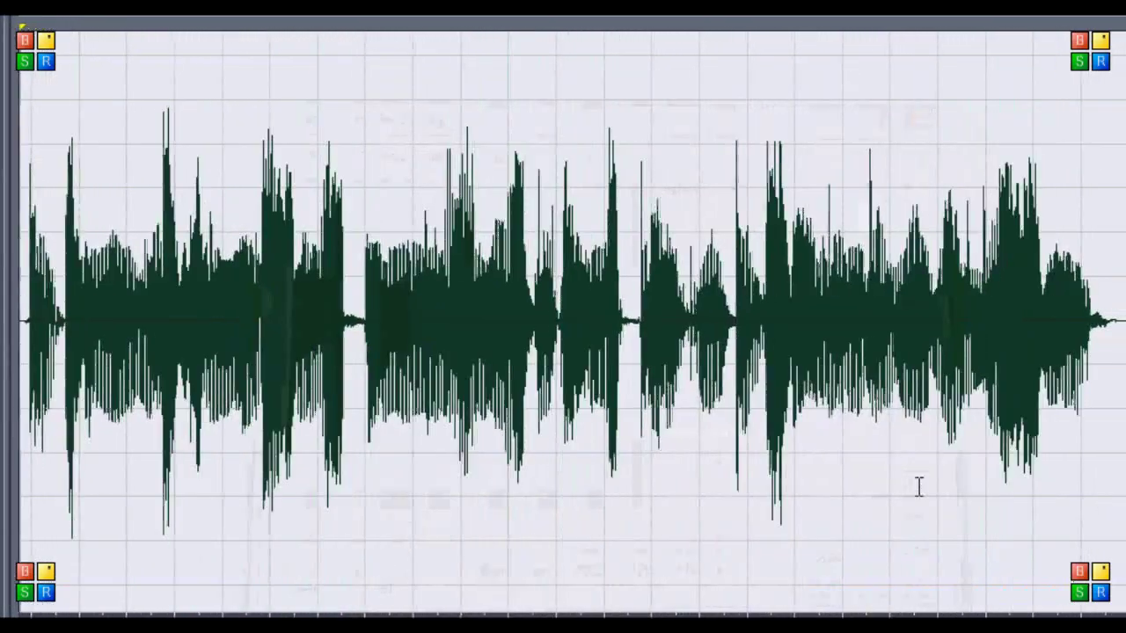
{"action": "left_click", "coordinate": [918, 487]}
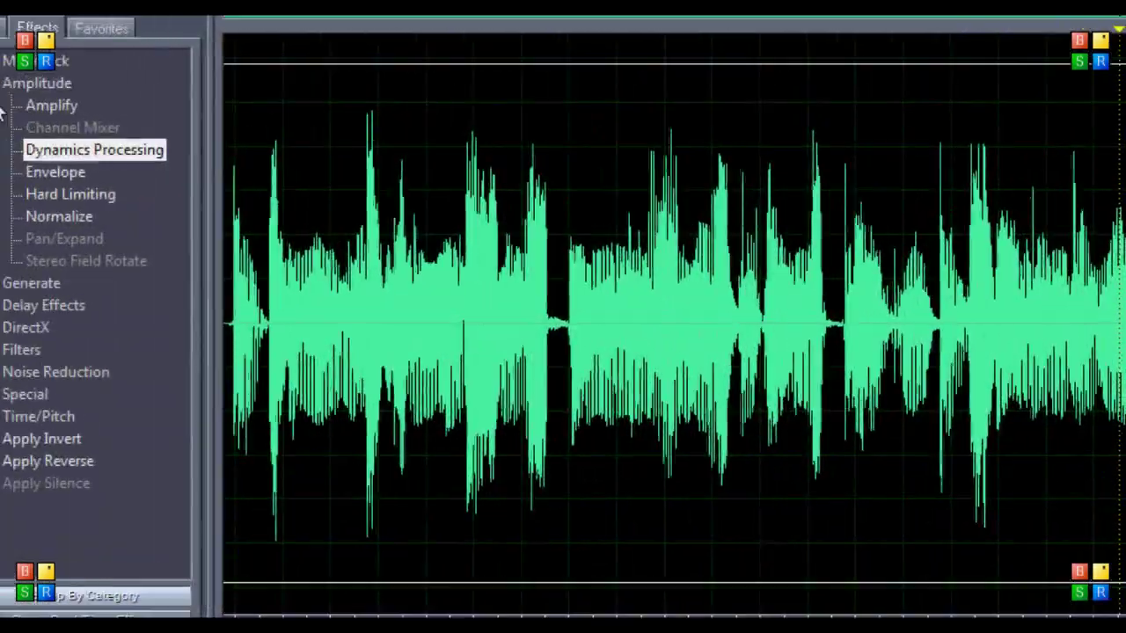
Step: Apply the Click/Pop Eliminator to the waveform with the Hiss + Lots of Clicks preset
{"action": "left_click", "coordinate": [4, 95]}
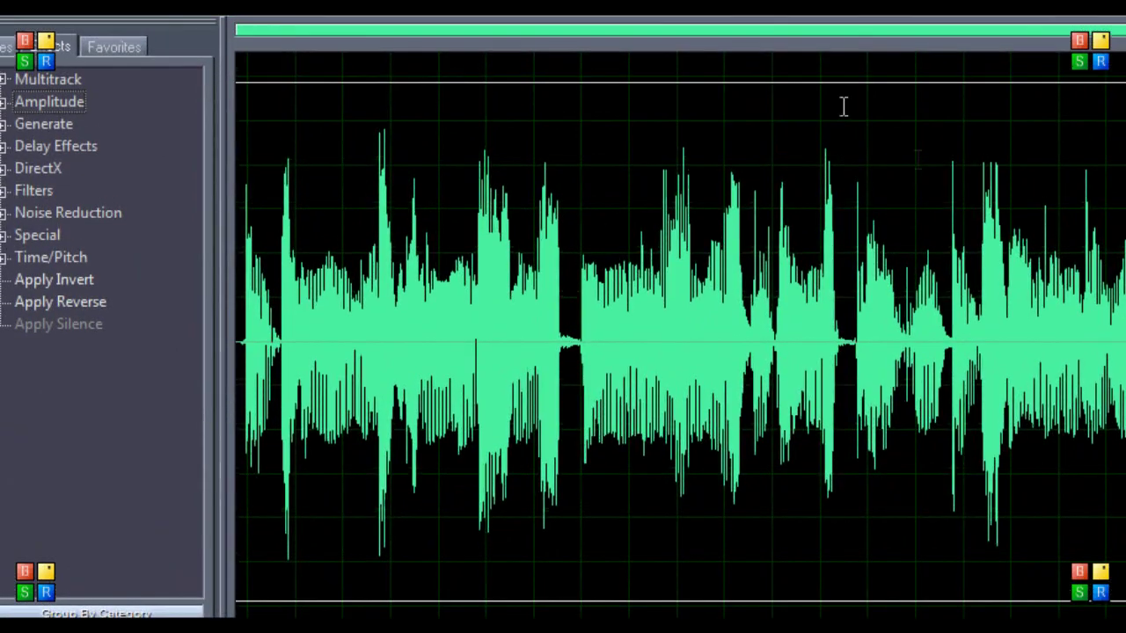
{"action": "left_click", "coordinate": [0, 213]}
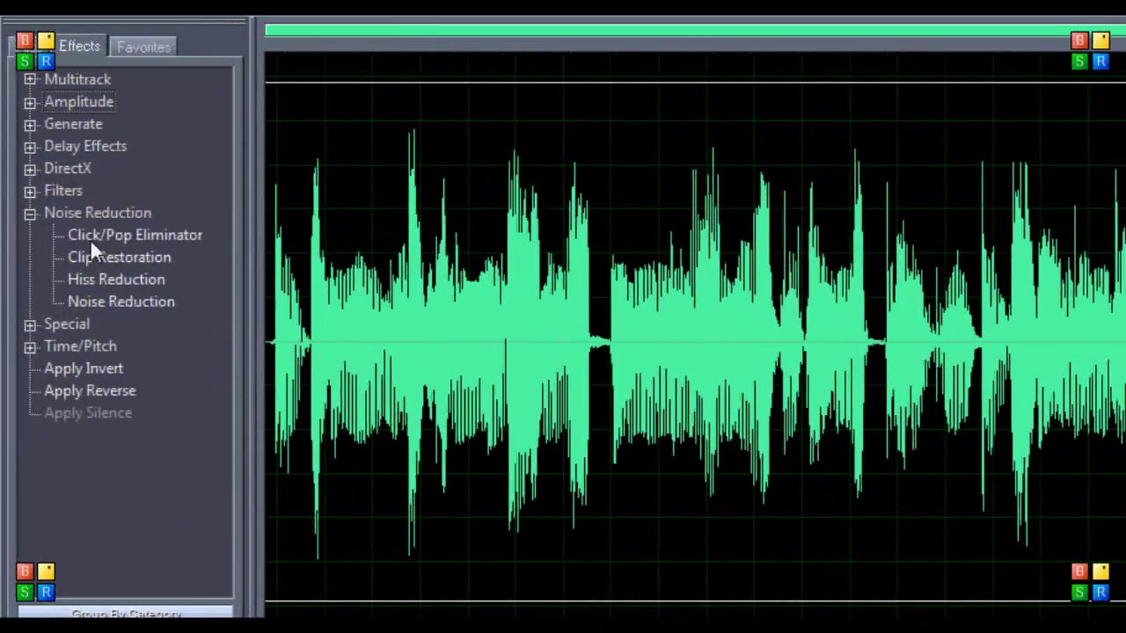
{"action": "double_click", "coordinate": [90, 237]}
{"action": "left_click", "coordinate": [984, 176]}
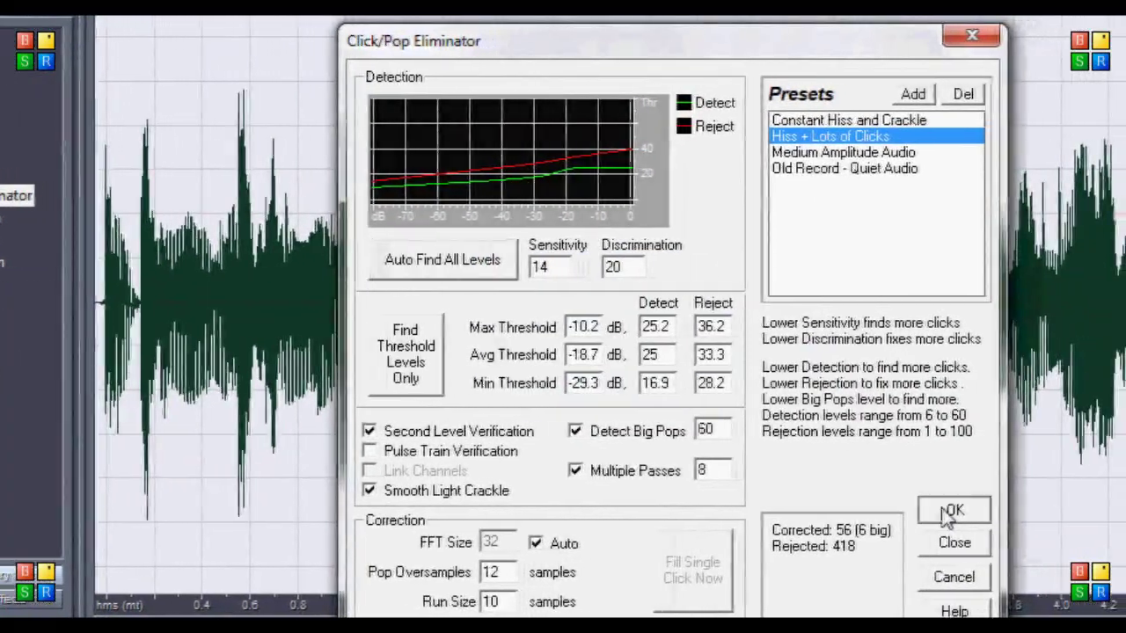
{"action": "left_click", "coordinate": [951, 512]}
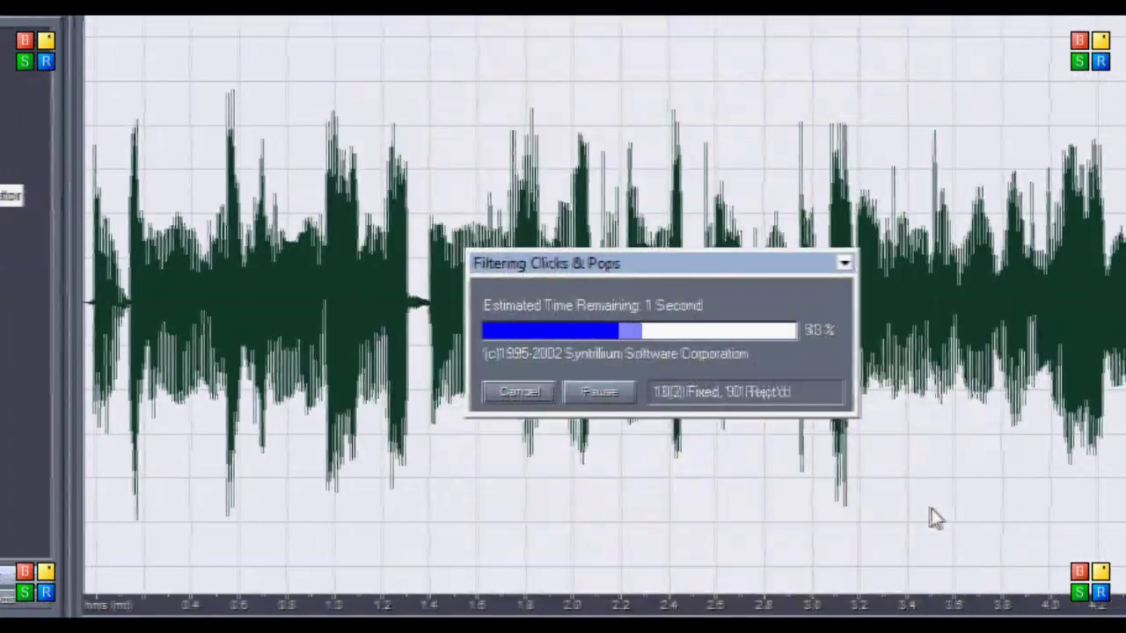
Step: Clear the waveform selection and play the processed voice track from the beginning
{"action": "left_click", "coordinate": [714, 406]}
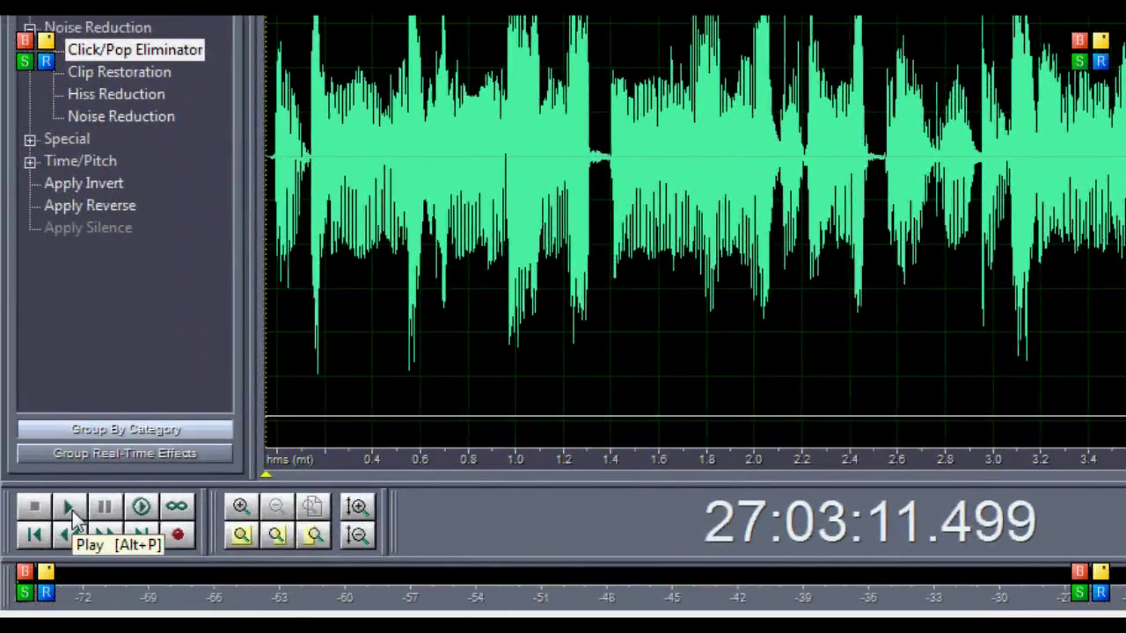
{"action": "left_click", "coordinate": [75, 517]}
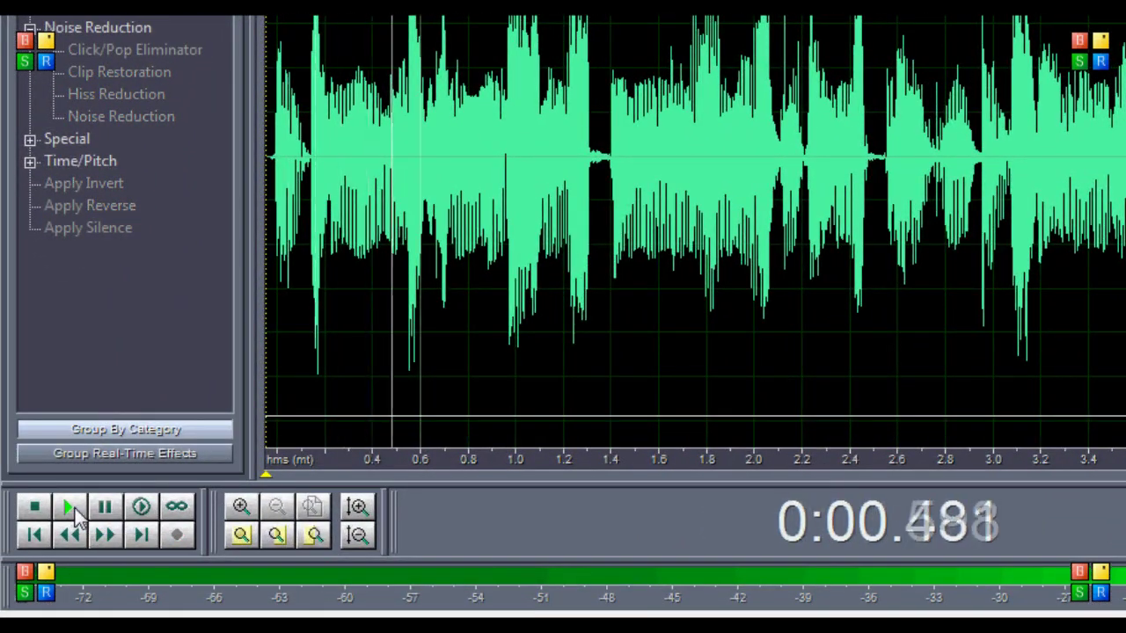